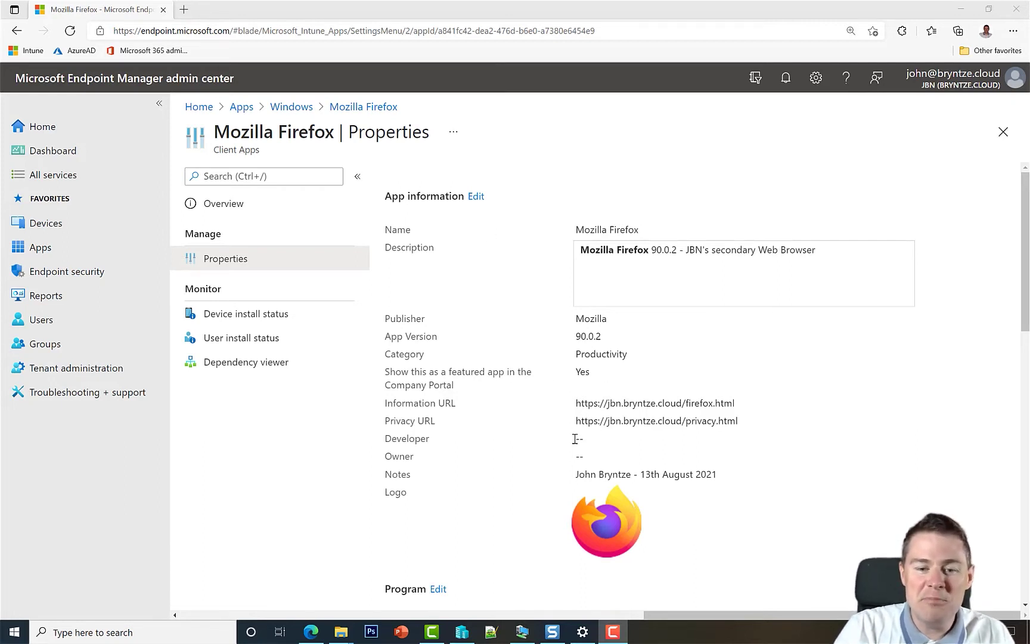
Leave the Firefox app properties and bring up the Win11.bryntze.cloud remote desktop session
{"action": "left_click", "coordinate": [523, 633]}
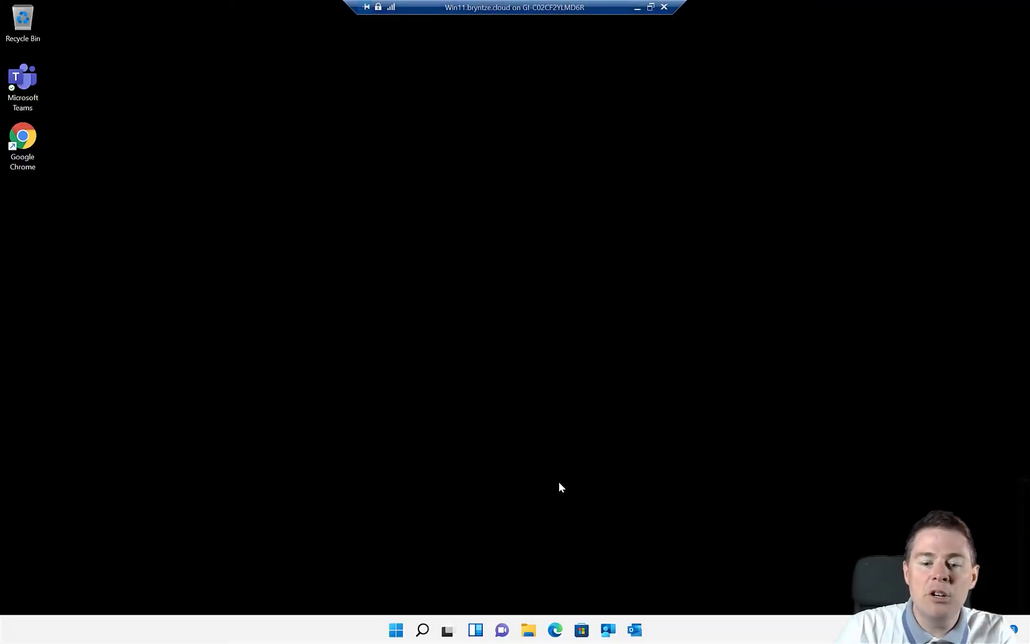
Launch Company Portal on the Windows 11 device and reposition its window
{"action": "left_click", "coordinate": [609, 630]}
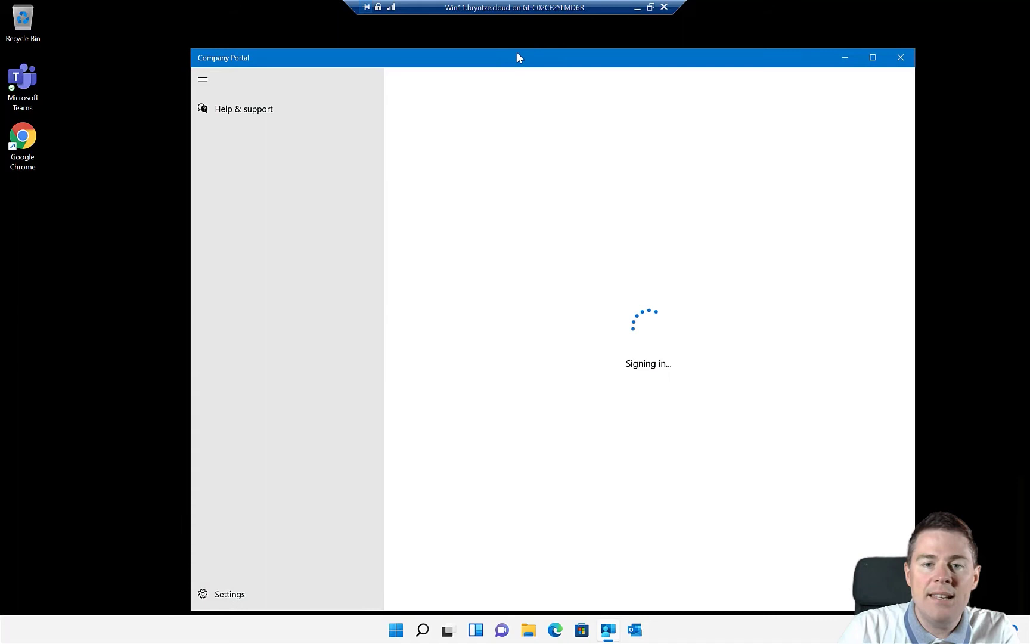
{"action": "left_click_drag", "start_coordinate": [517, 56], "coordinate": [476, 48]}
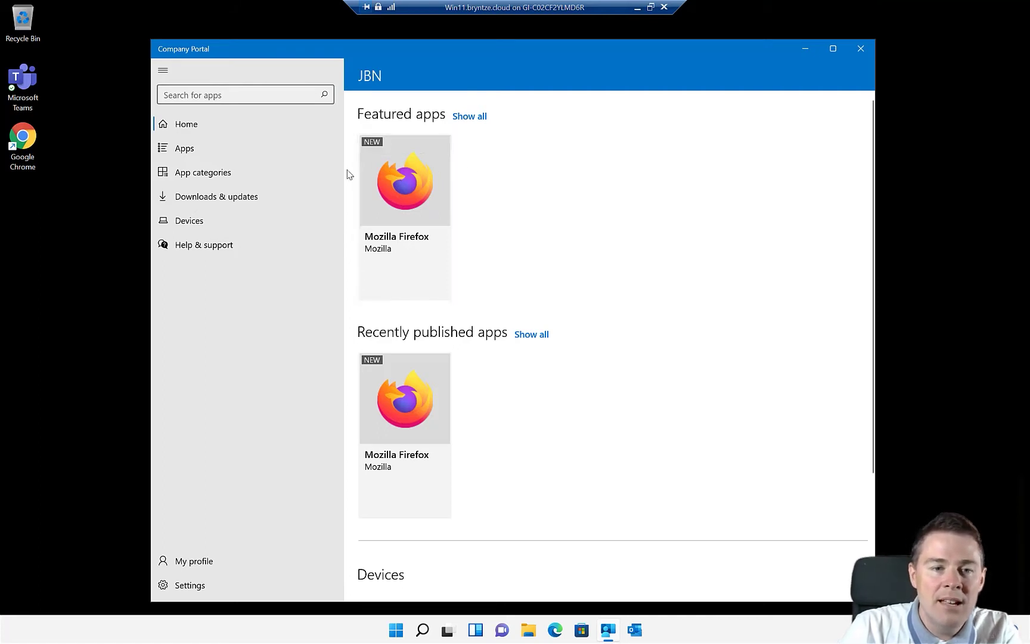
Open Mozilla Firefox's details from the Apps list and copy its share link
{"action": "left_click", "coordinate": [185, 153]}
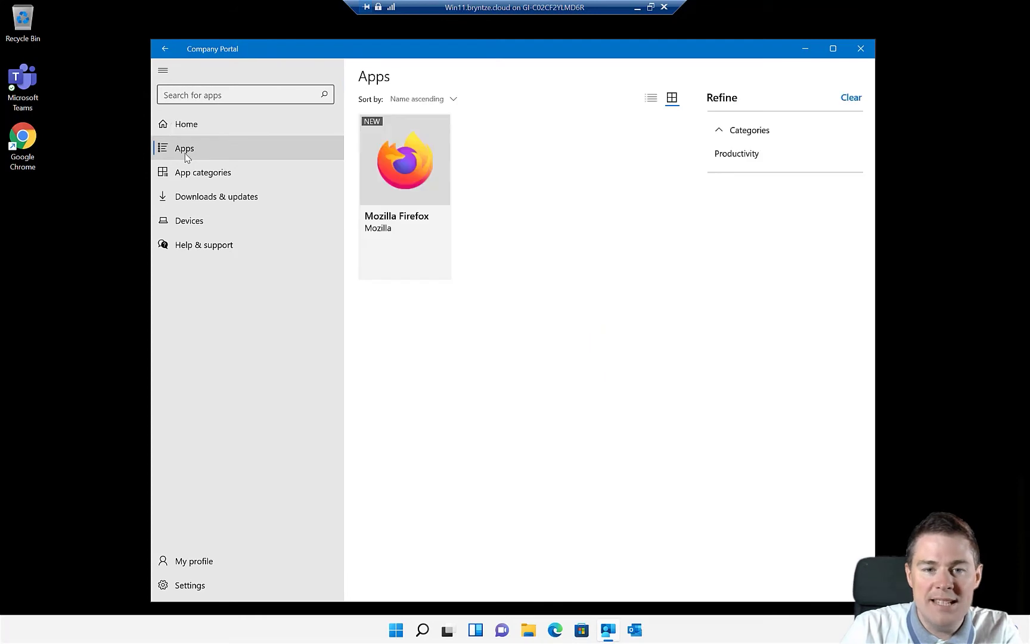
{"action": "left_click", "coordinate": [403, 192]}
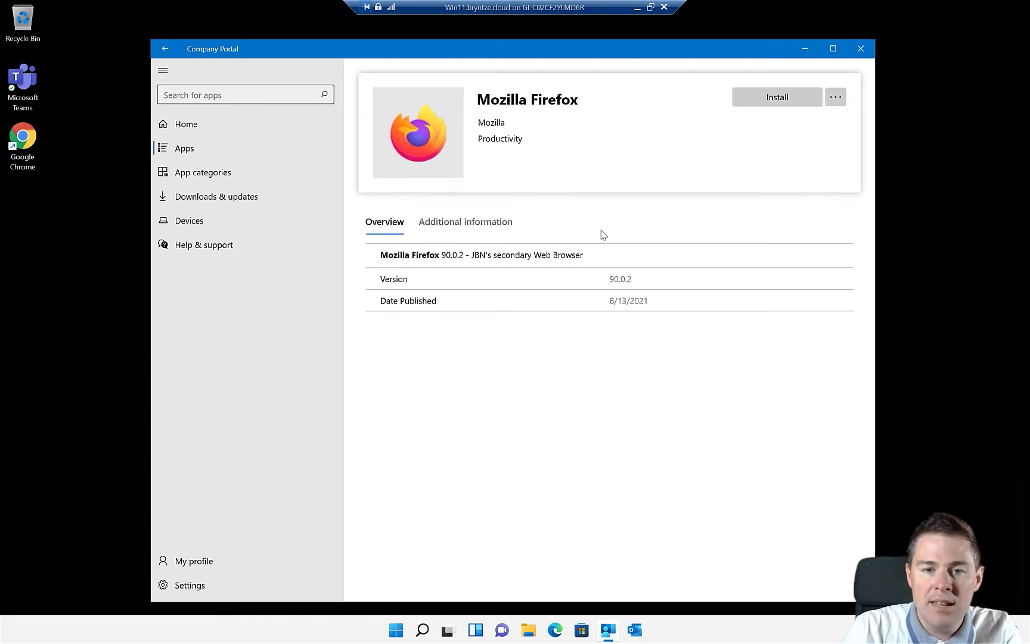
{"action": "left_click", "coordinate": [835, 97]}
{"action": "left_click", "coordinate": [837, 123]}
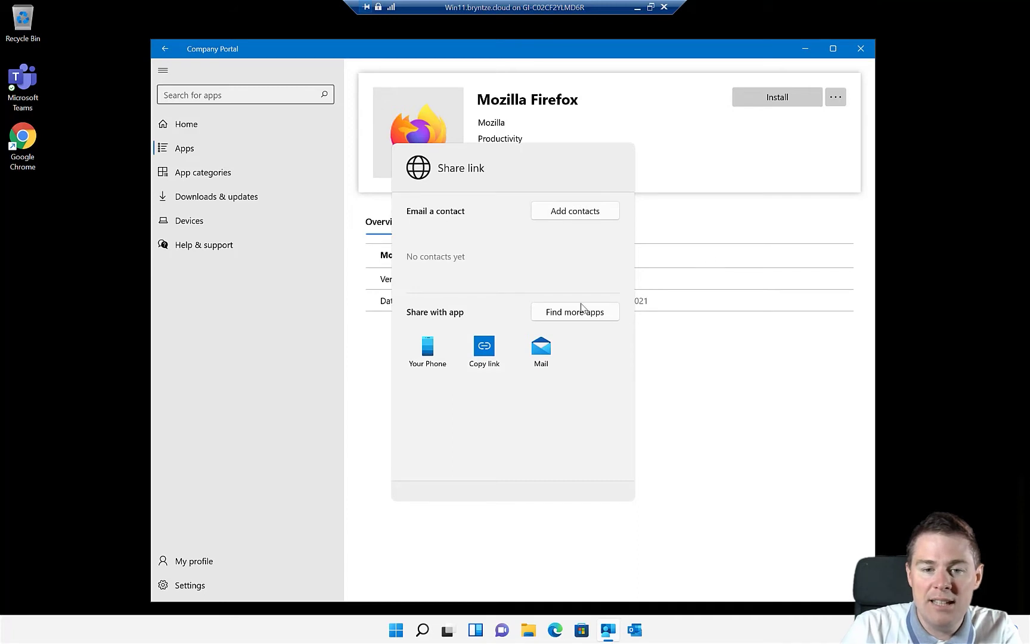
{"action": "left_click", "coordinate": [484, 347]}
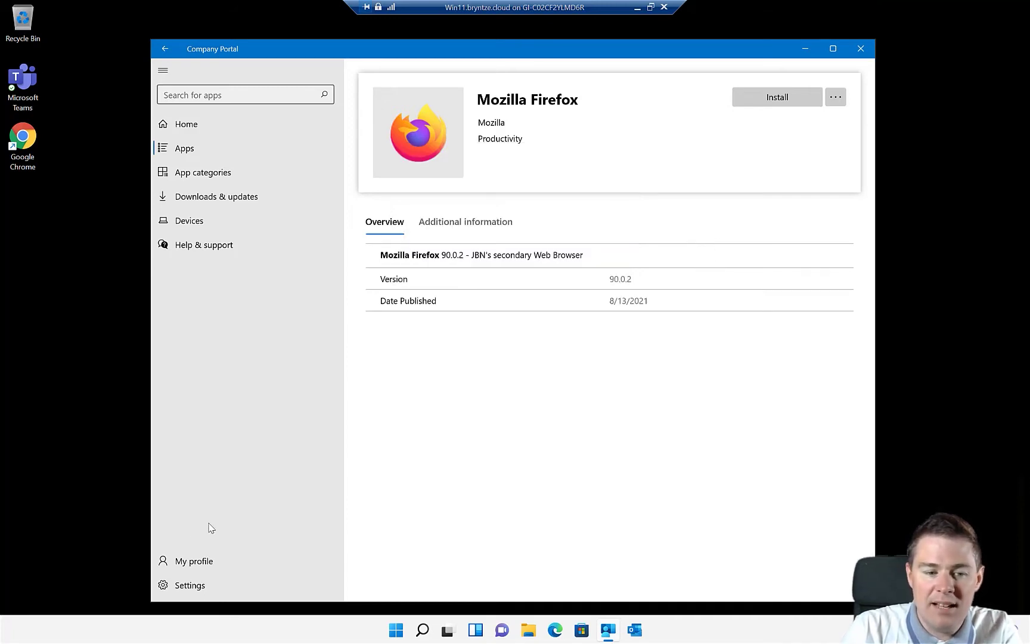
Paste the link into Notepad, select the application ID, and close without saving
{"action": "left_click", "coordinate": [396, 630]}
{"action": "type", "text": "note"}
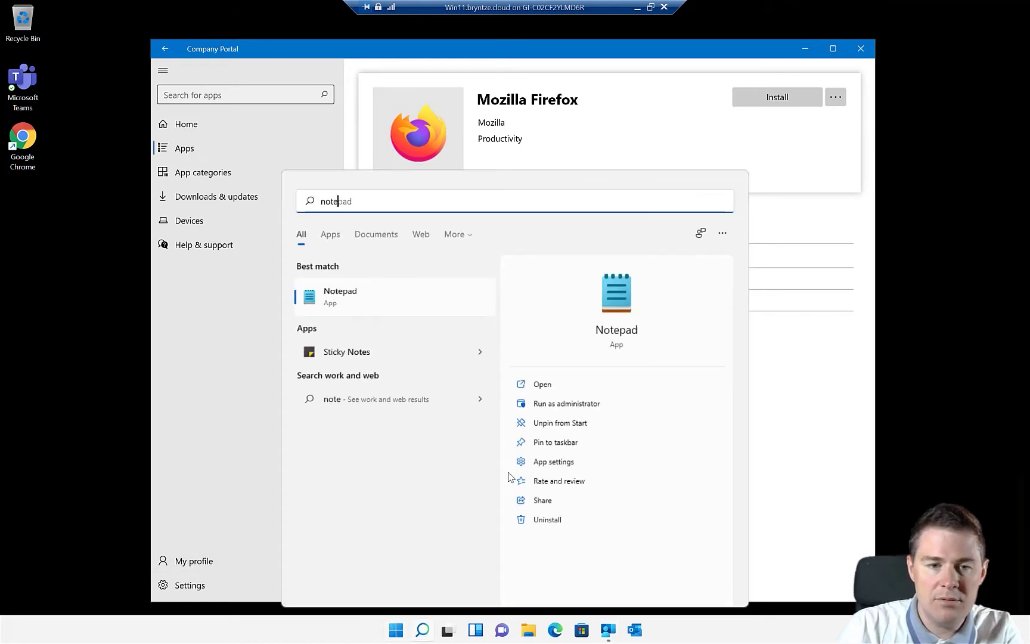
{"action": "key", "text": "Return"}
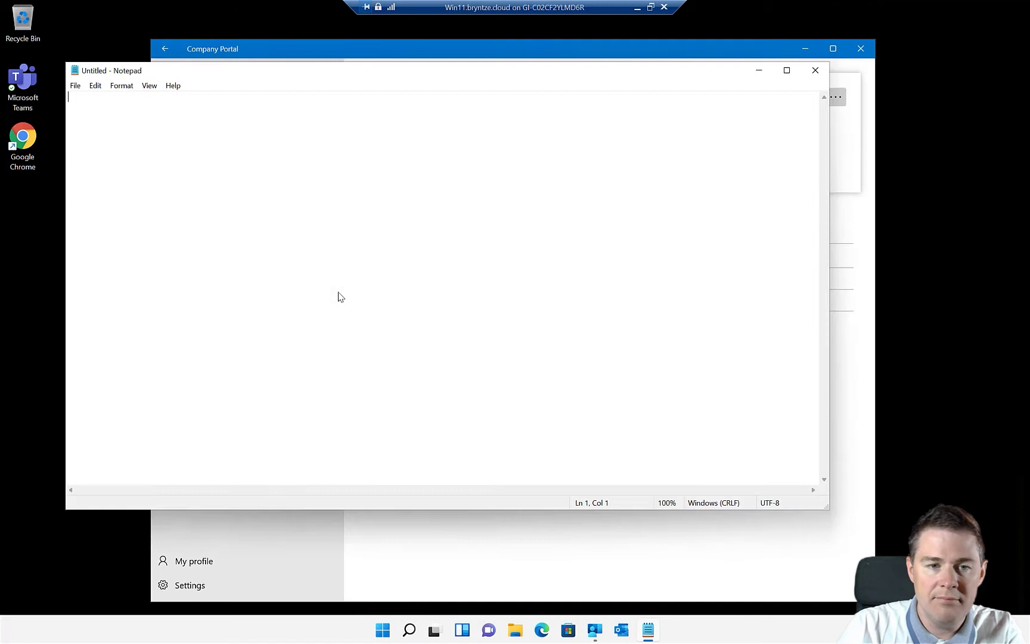
{"action": "key", "text": "ctrl+v"}
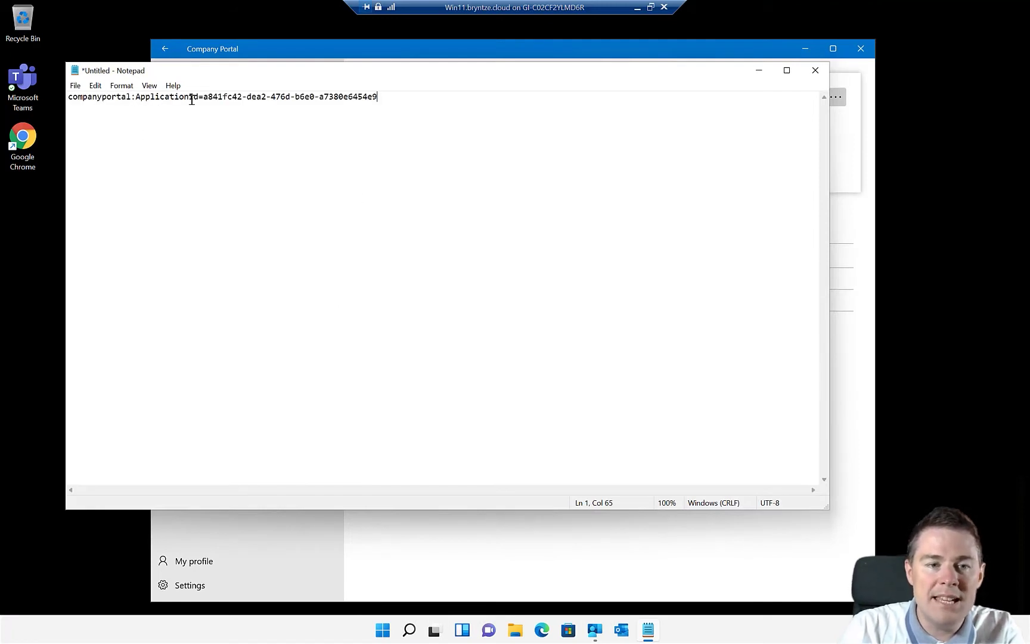
{"action": "left_click_drag", "start_coordinate": [204, 96], "coordinate": [378, 96]}
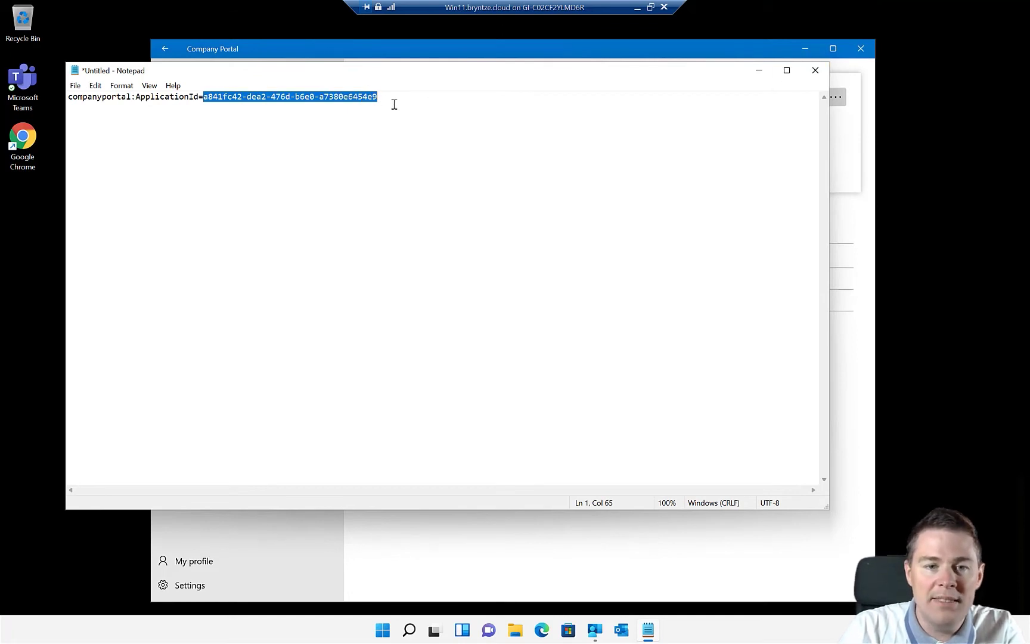
{"action": "left_click", "coordinate": [814, 70]}
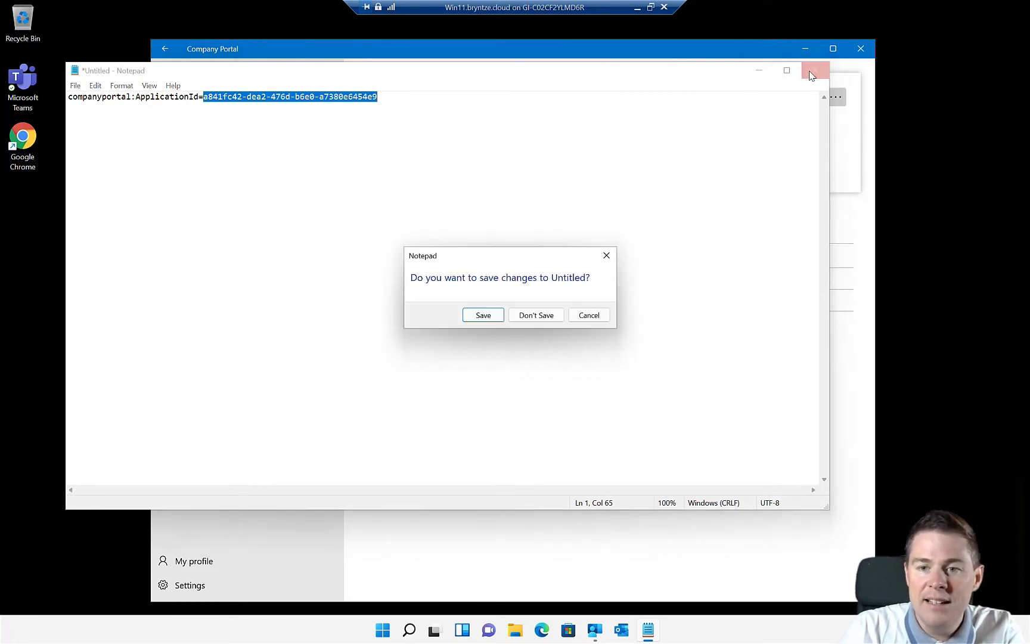
{"action": "left_click", "coordinate": [536, 314]}
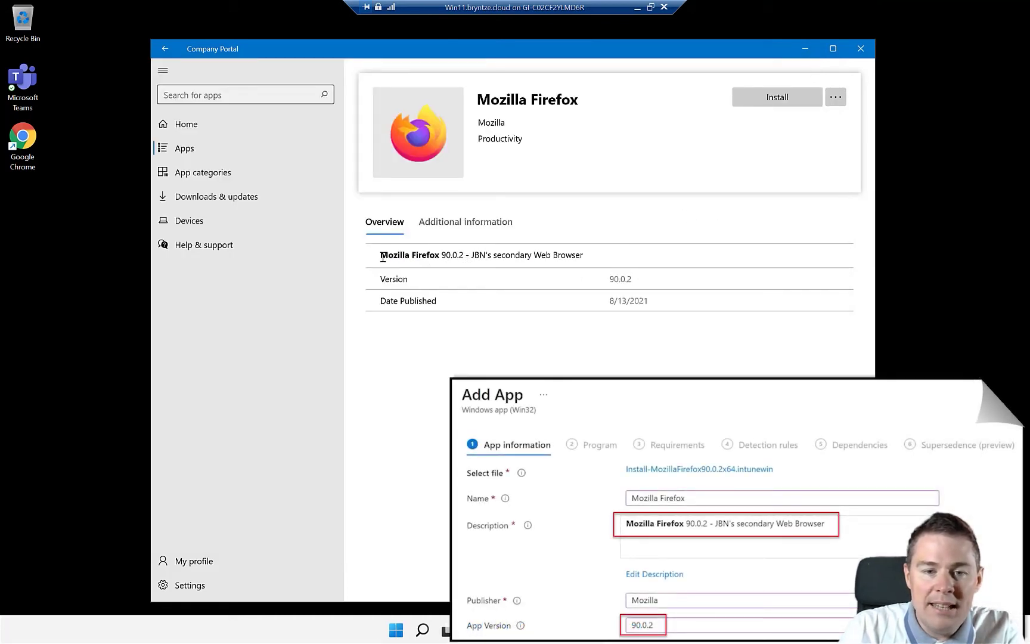
{"action": "left_click_drag", "start_coordinate": [381, 255], "coordinate": [562, 255]}
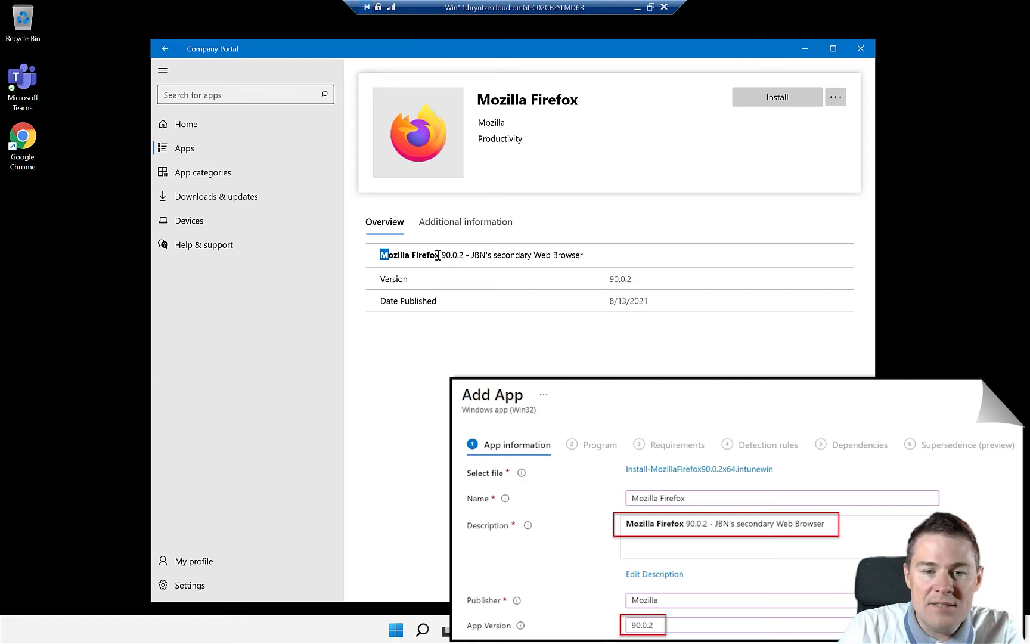
{"action": "double_click", "coordinate": [620, 280]}
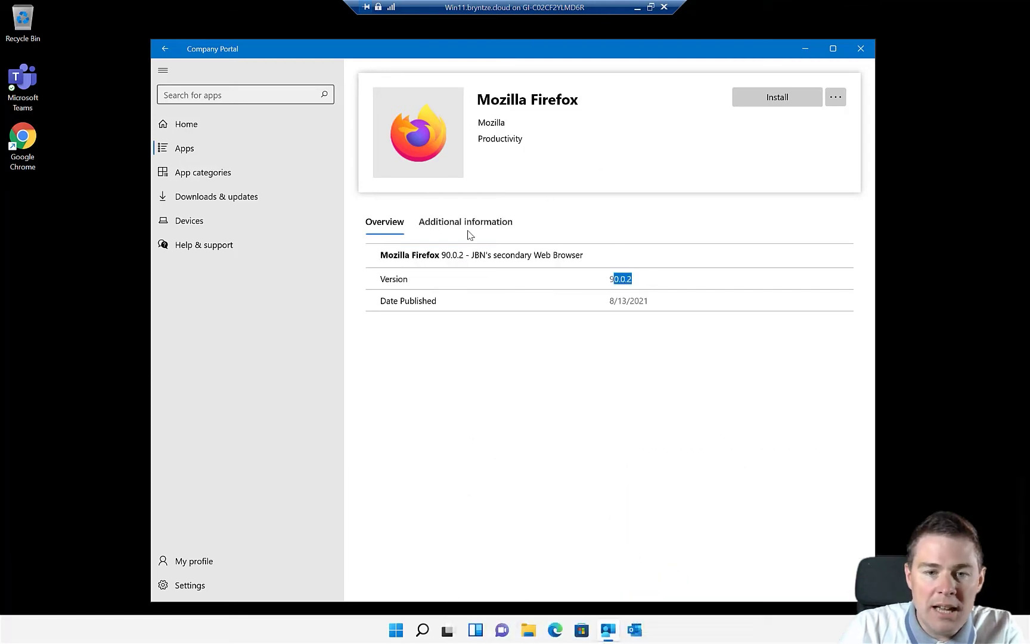
{"action": "left_click", "coordinate": [461, 225]}
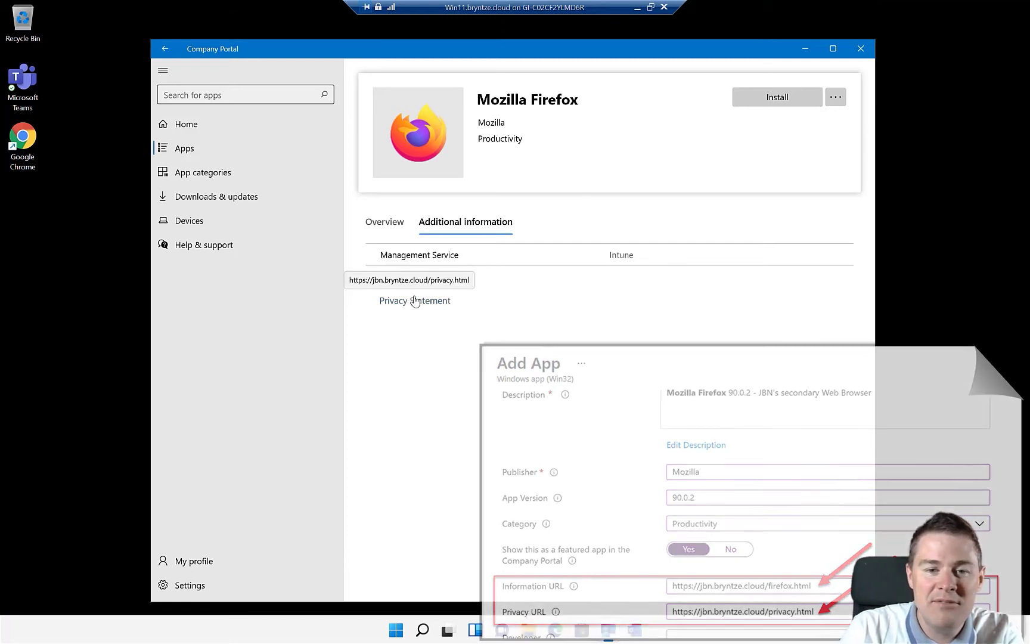
{"action": "left_click", "coordinate": [385, 221]}
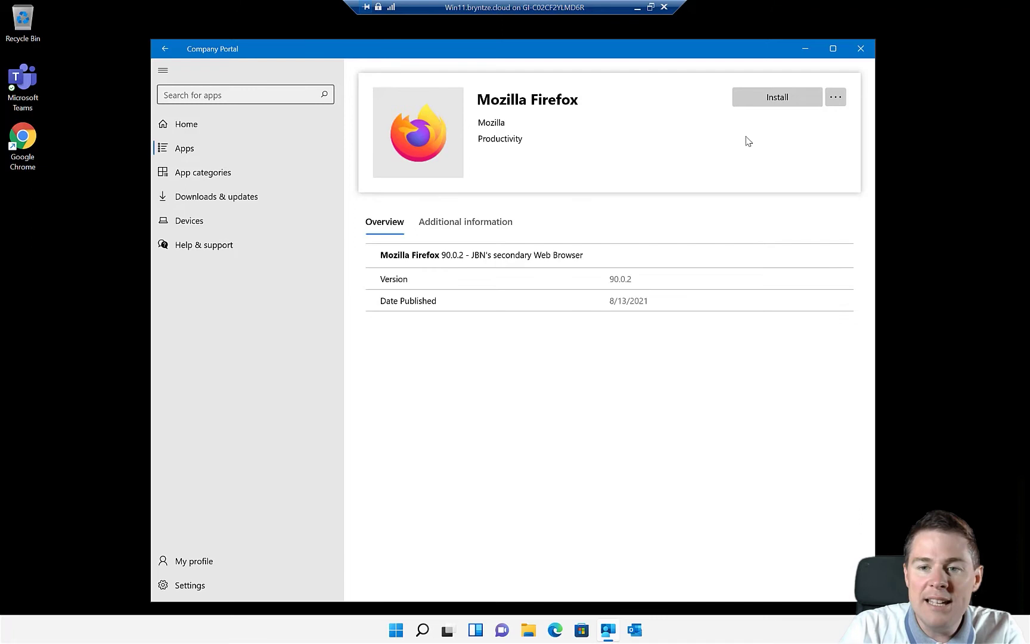
Install Mozilla Firefox, checking progress in the notifications panel until it shows Installed
{"action": "left_click", "coordinate": [762, 102]}
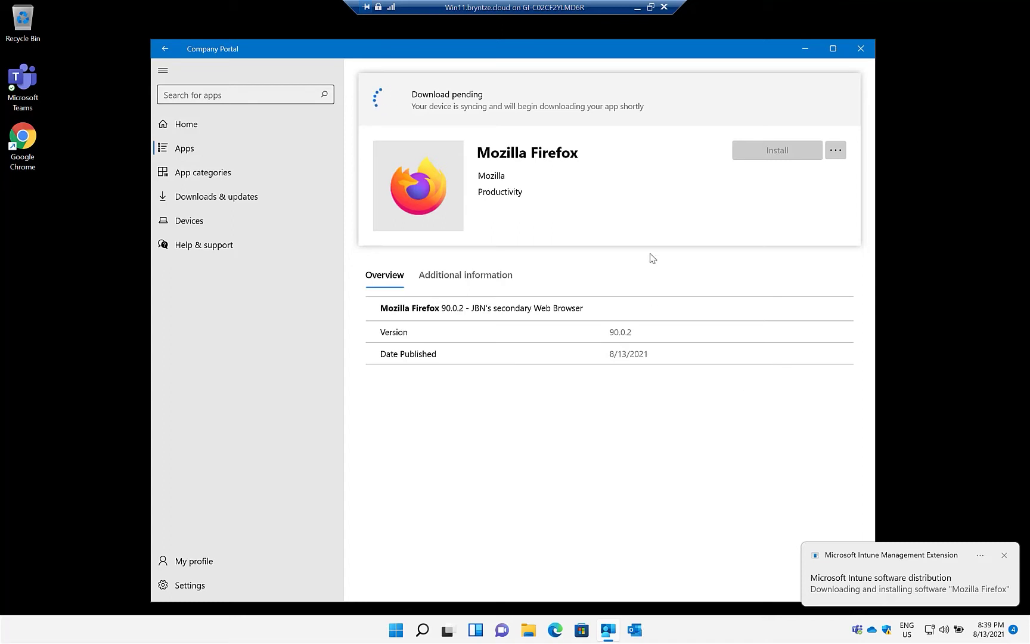
{"action": "left_click", "coordinate": [1013, 630]}
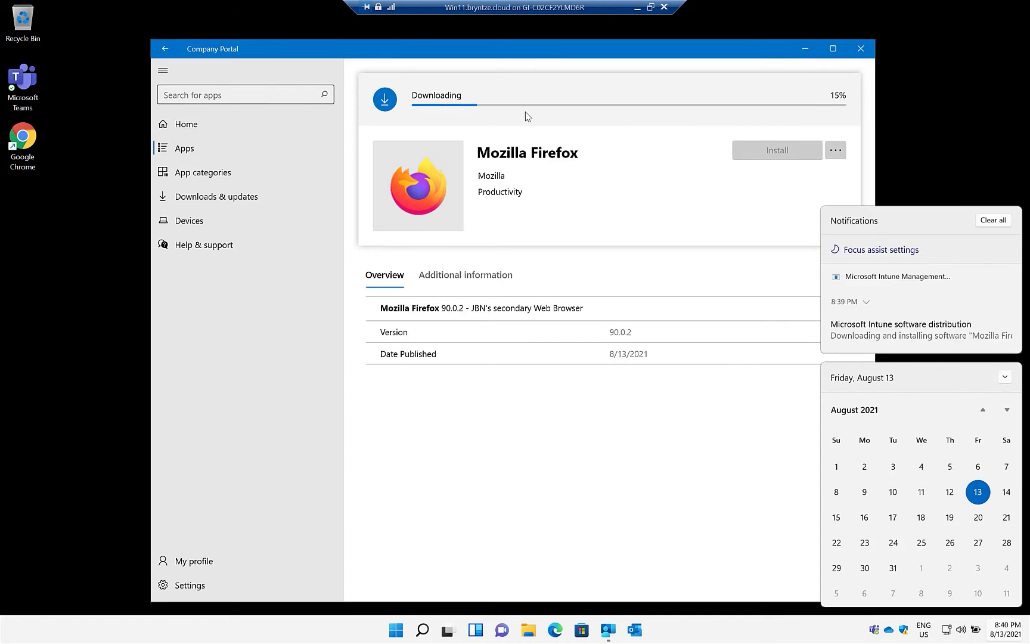
{"action": "left_click", "coordinate": [722, 418]}
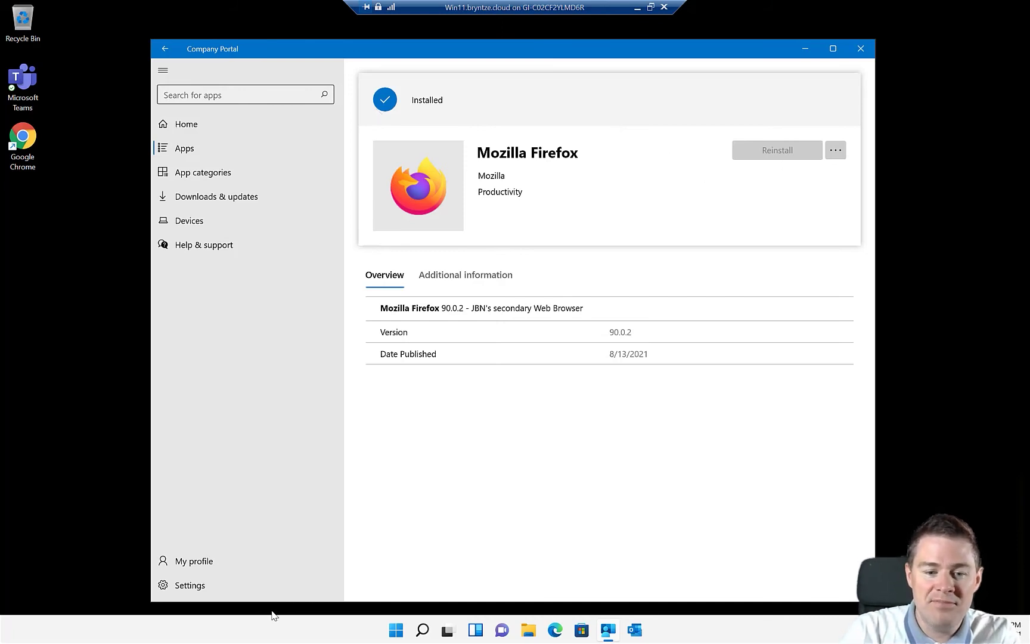
{"action": "left_click", "coordinate": [397, 630]}
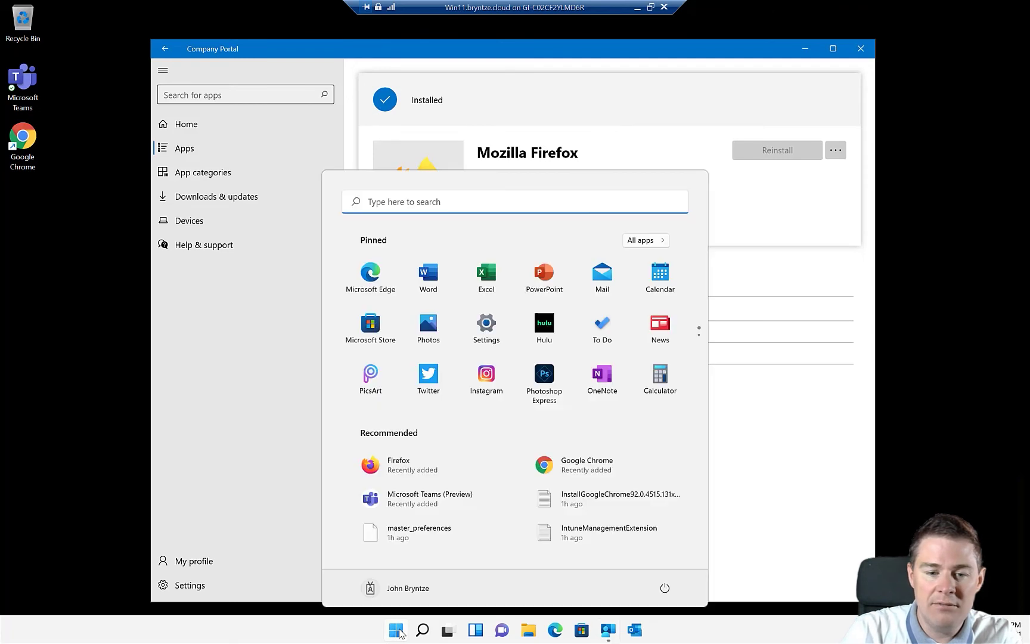
{"action": "type", "text": "fire"}
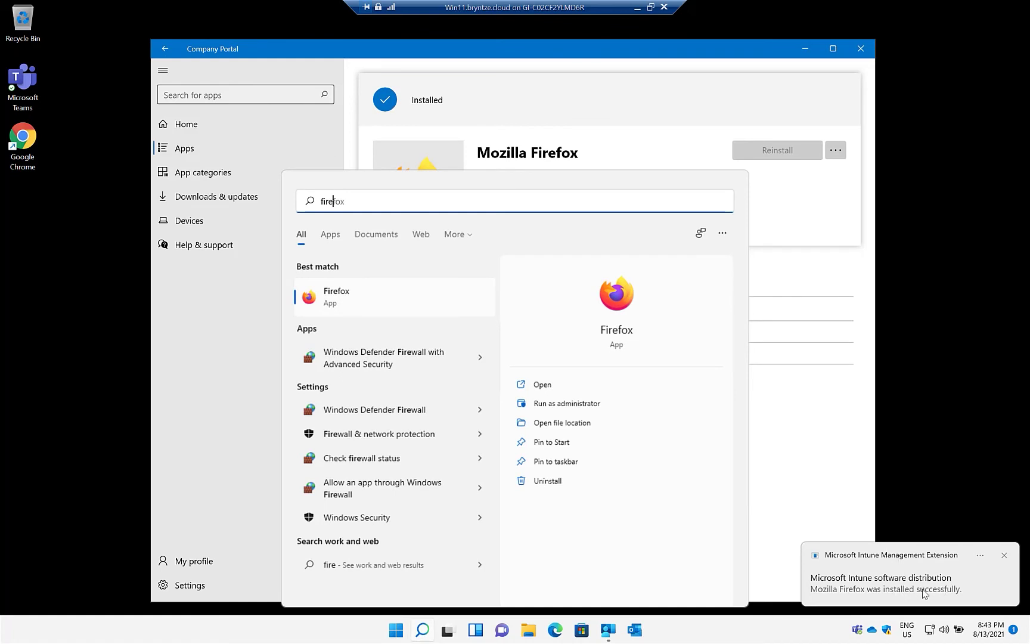
{"action": "left_click", "coordinate": [331, 305]}
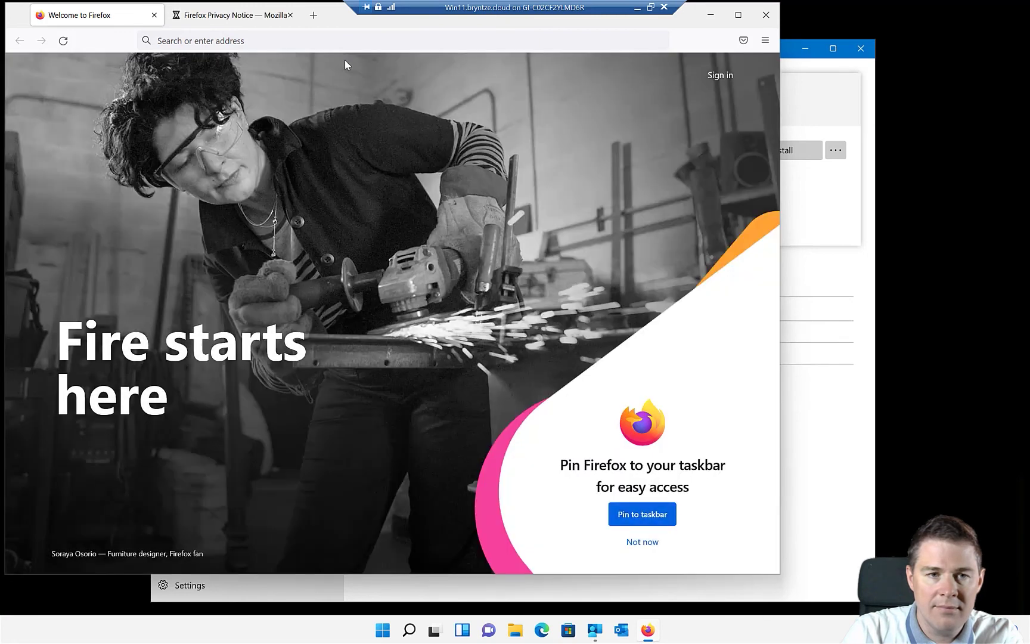
{"action": "left_click", "coordinate": [224, 15]}
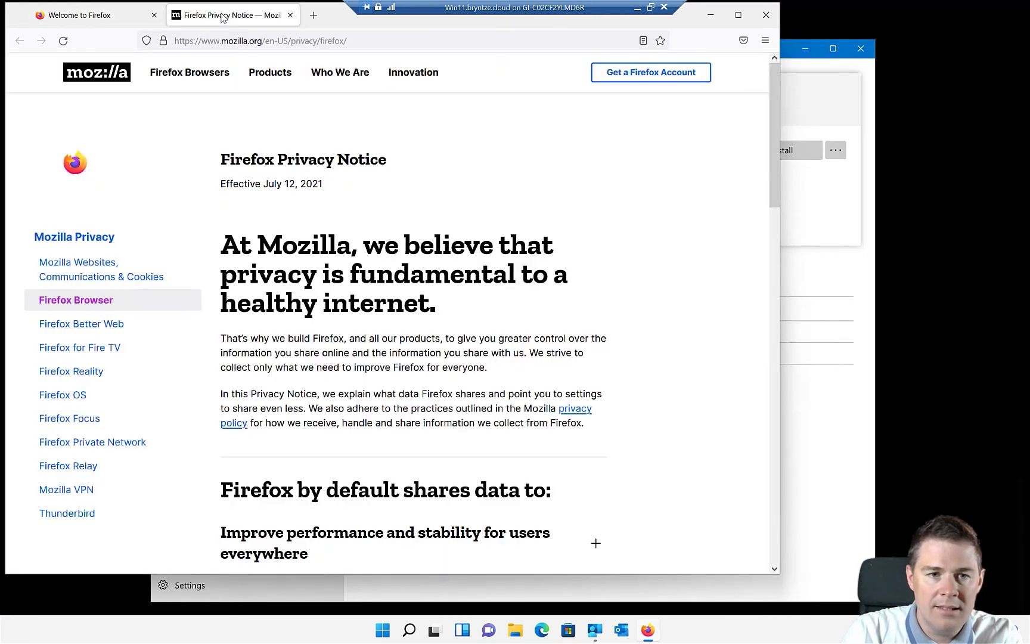
{"action": "left_click", "coordinate": [124, 16]}
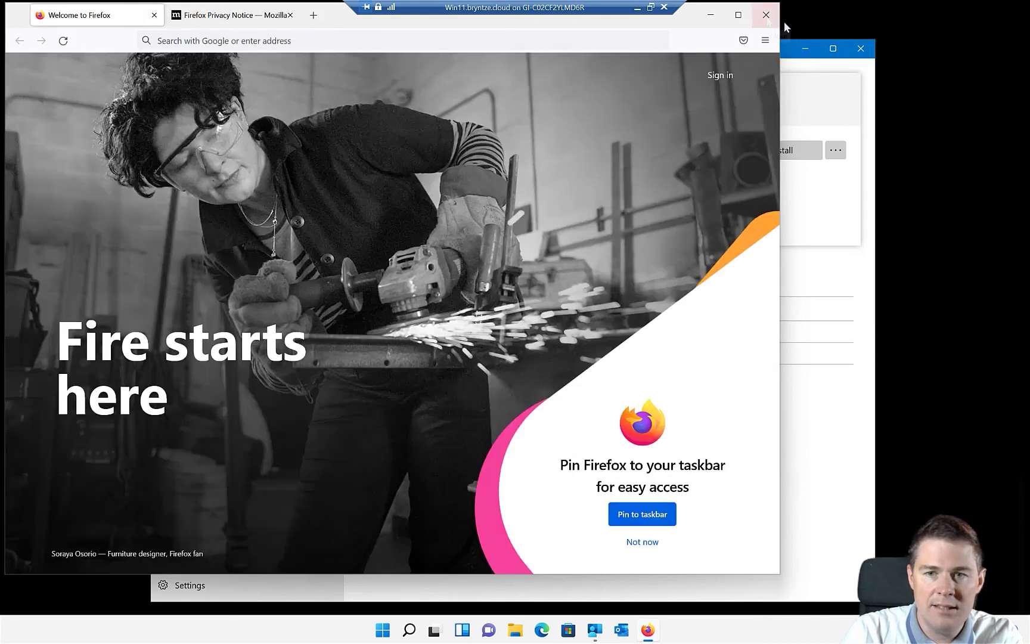
{"action": "left_click", "coordinate": [767, 17]}
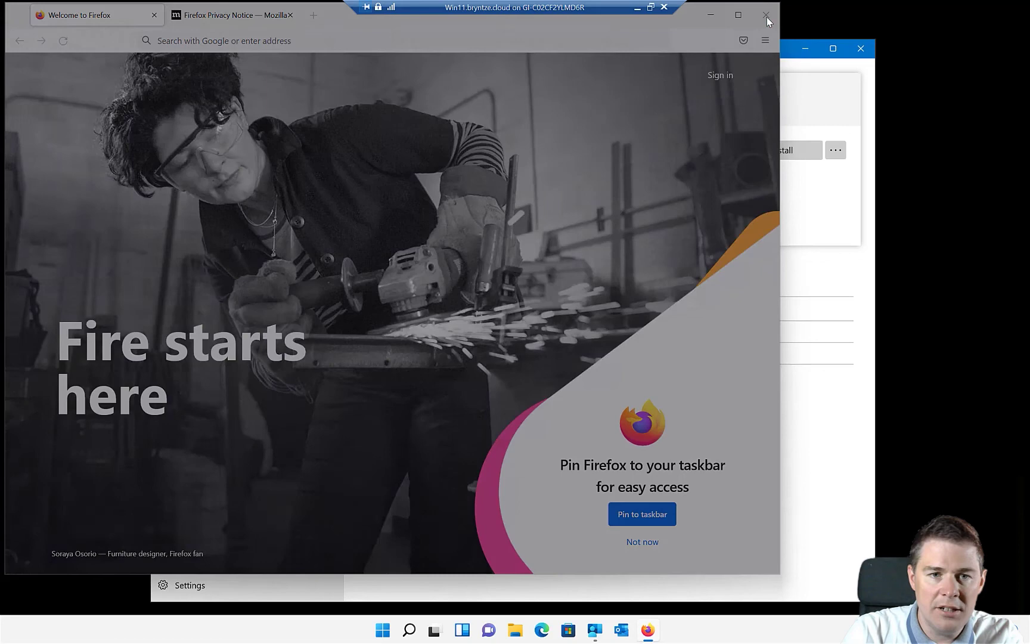
{"action": "left_click", "coordinate": [438, 130]}
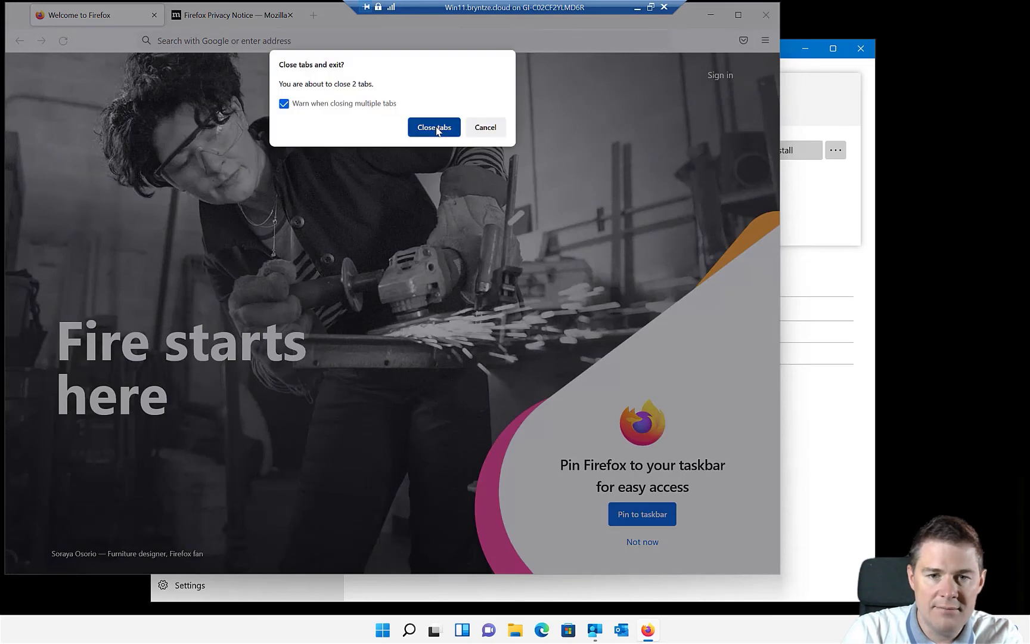
{"action": "left_click", "coordinate": [395, 630]}
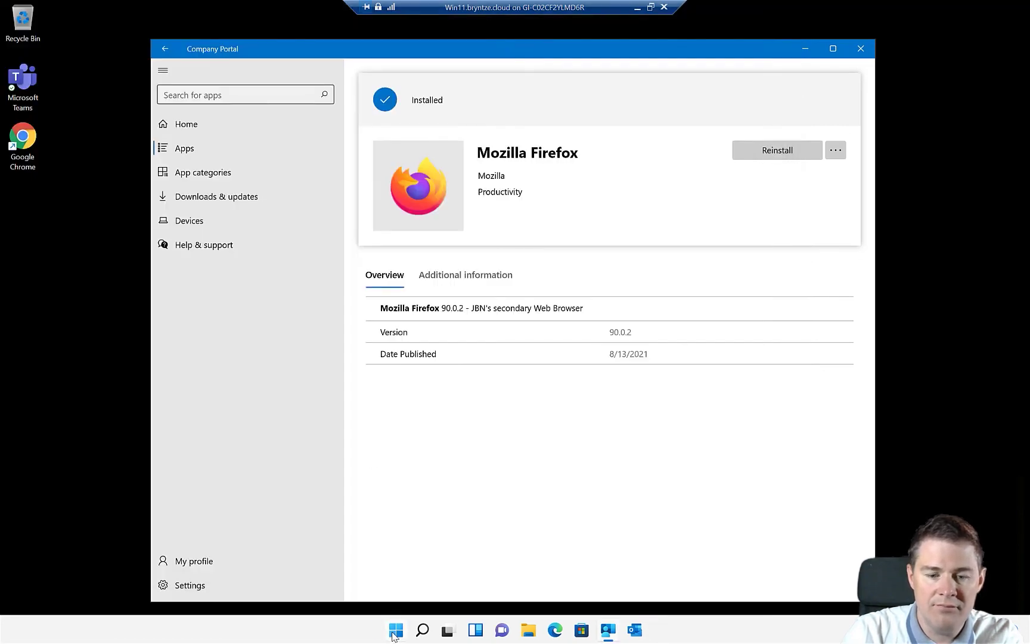
{"action": "type", "text": "fire"}
{"action": "left_click", "coordinate": [348, 293]}
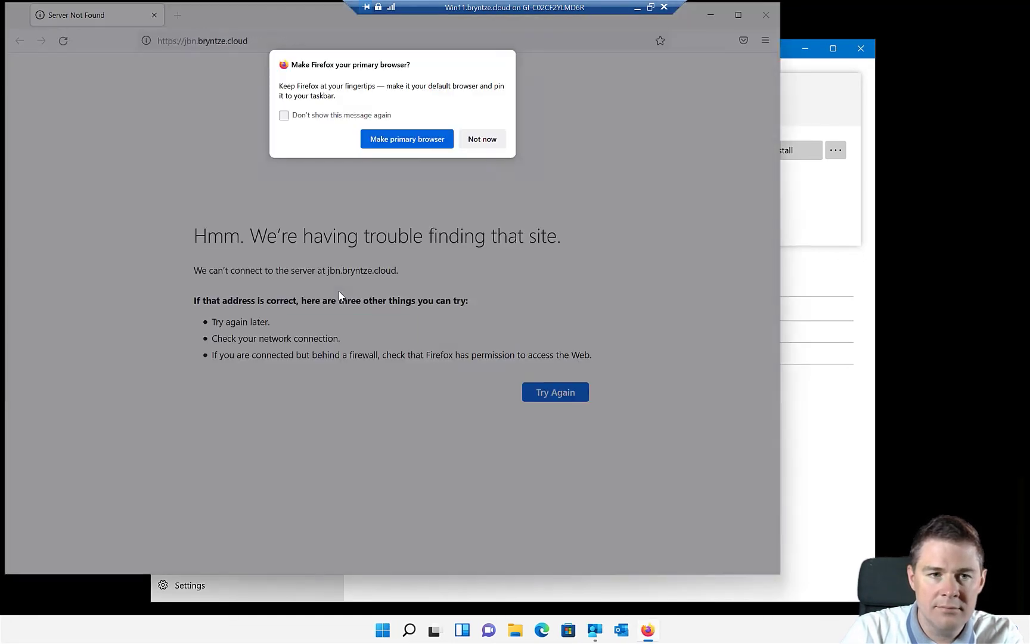
{"action": "left_click", "coordinate": [482, 139]}
{"action": "left_click_drag", "start_coordinate": [316, 17], "coordinate": [373, 45]}
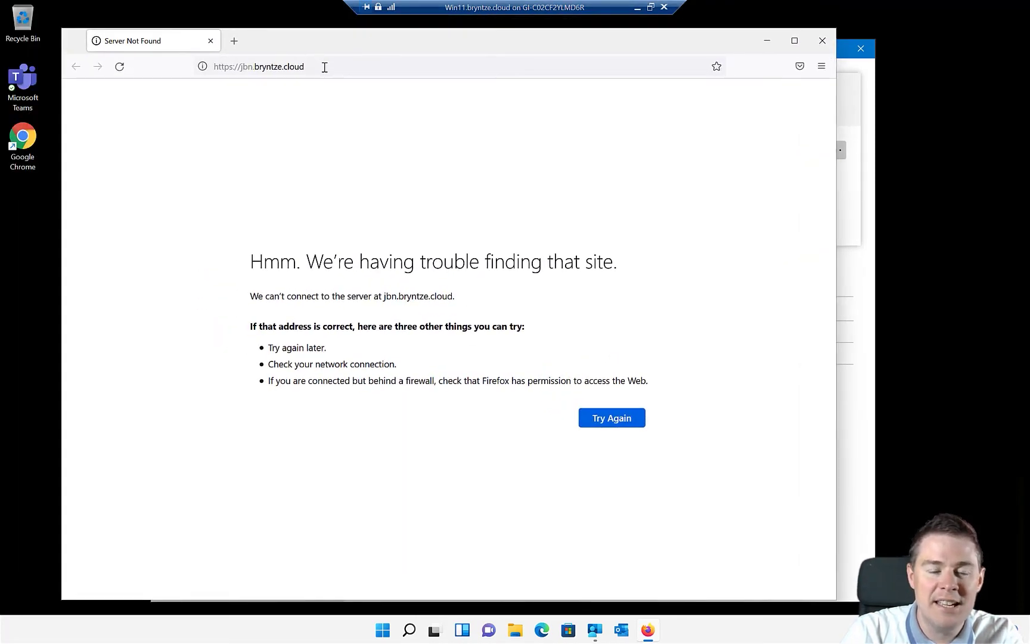
{"action": "left_click_drag", "start_coordinate": [324, 66], "coordinate": [201, 66]}
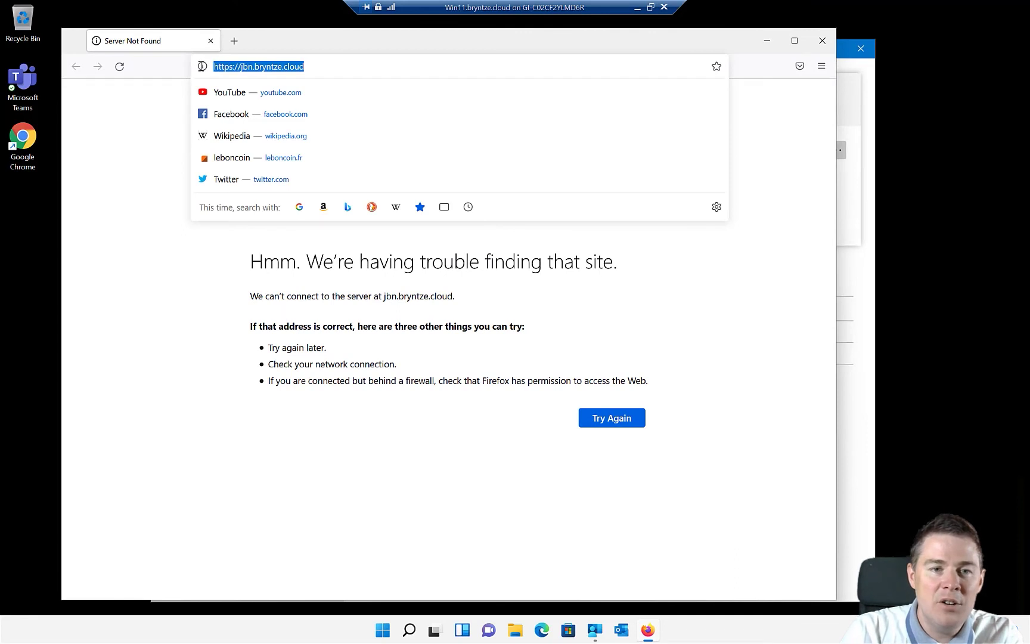
{"action": "left_click", "coordinate": [324, 69]}
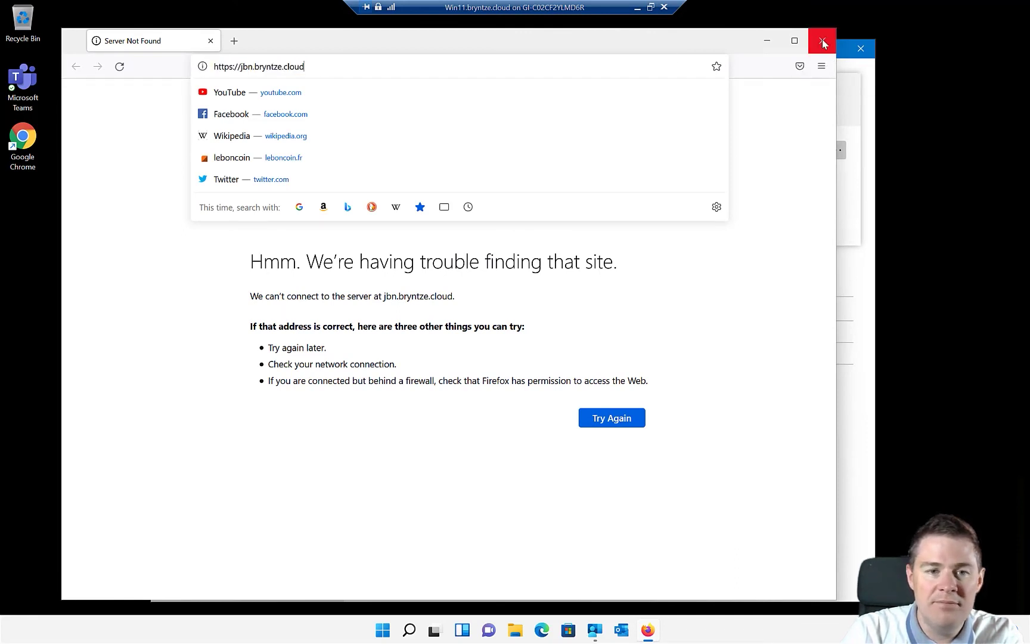
Close Firefox, open Add or remove programs, and filter the installed apps for Firefox
{"action": "left_click", "coordinate": [821, 38]}
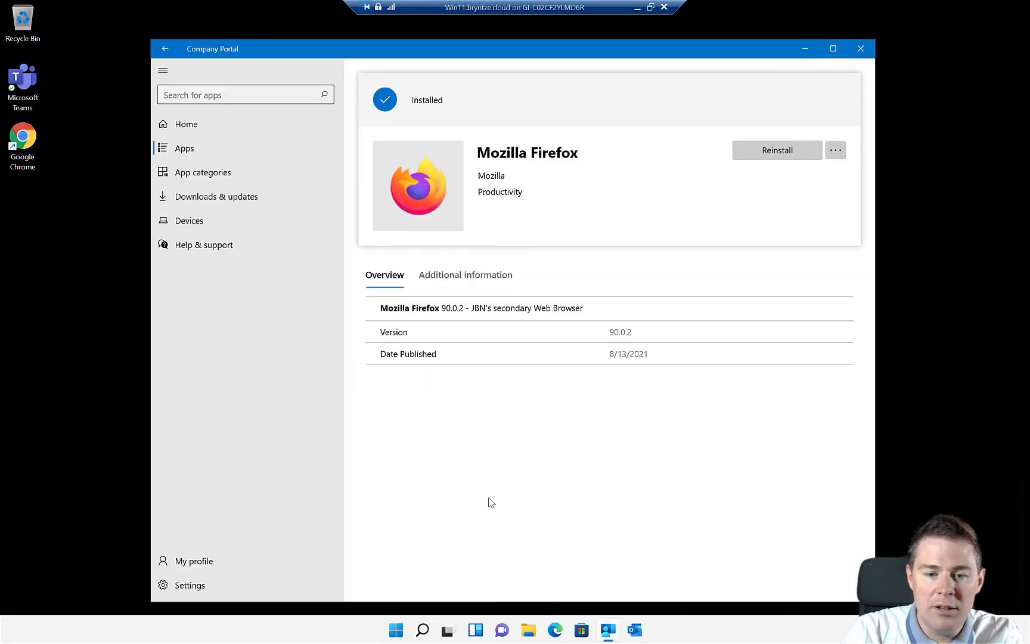
{"action": "left_click", "coordinate": [396, 630]}
{"action": "type", "text": "prog"}
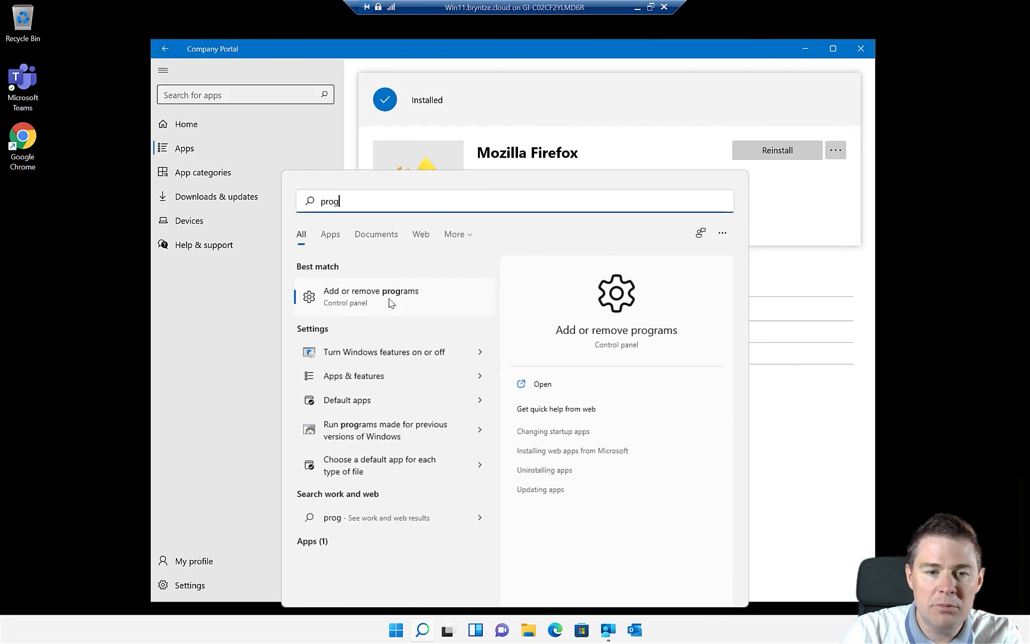
{"action": "left_click", "coordinate": [389, 301]}
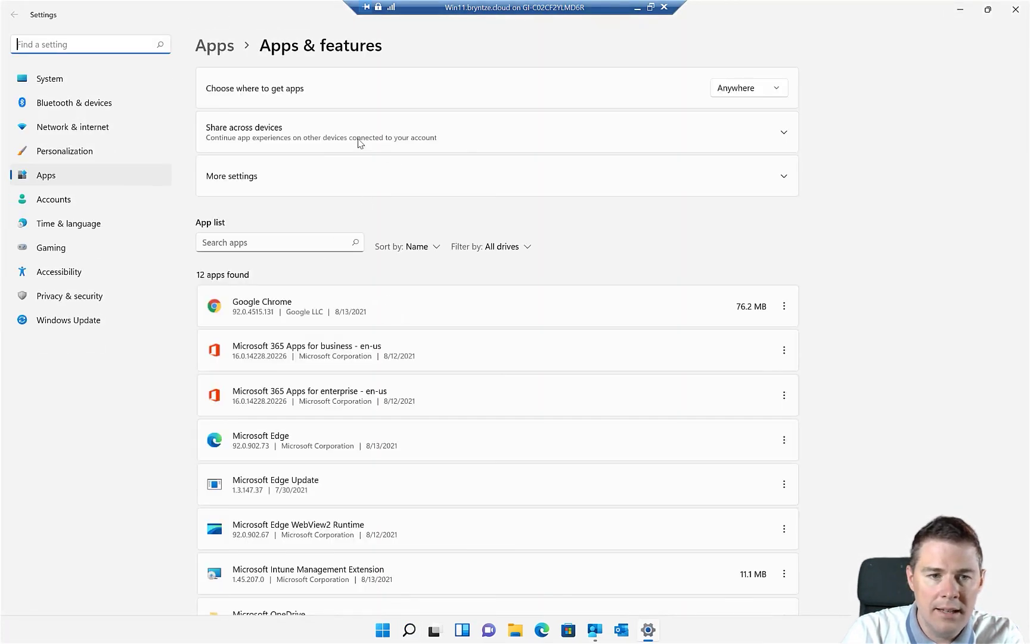
{"action": "left_click", "coordinate": [224, 245]}
{"action": "type", "text": "firefox"}
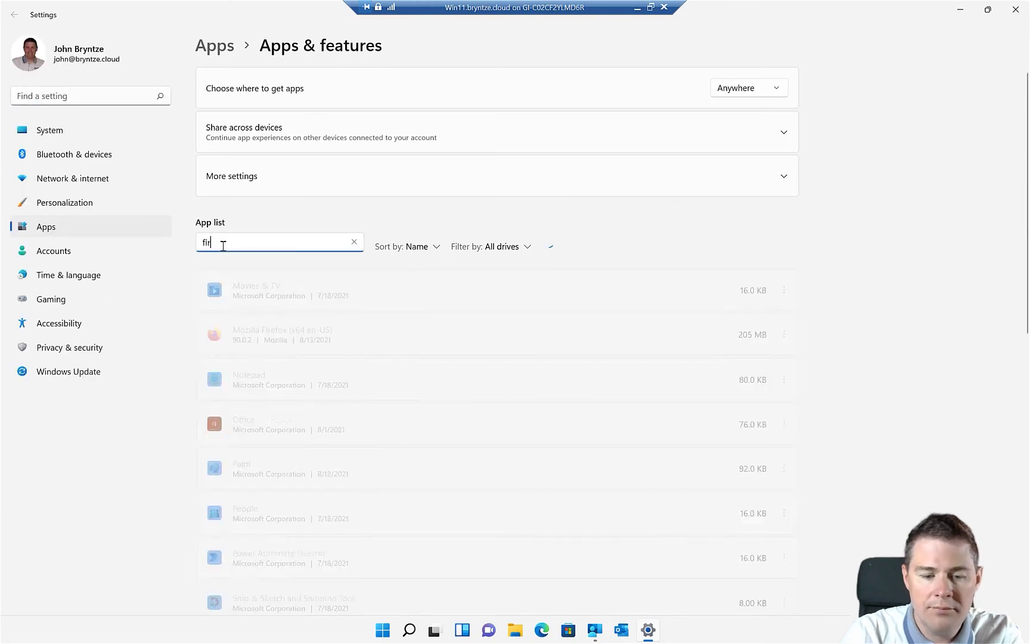